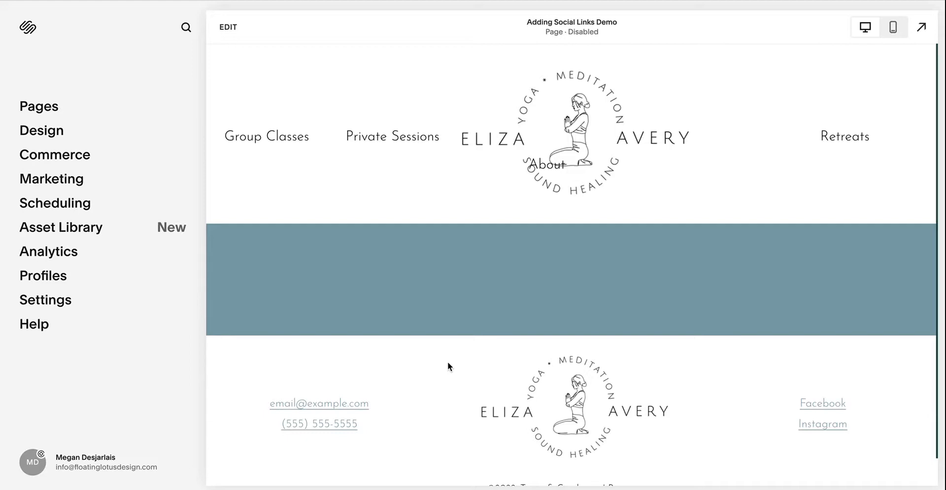
Open the site's Social Links settings and check where a new social link or email is added
{"action": "left_click", "coordinate": [51, 305]}
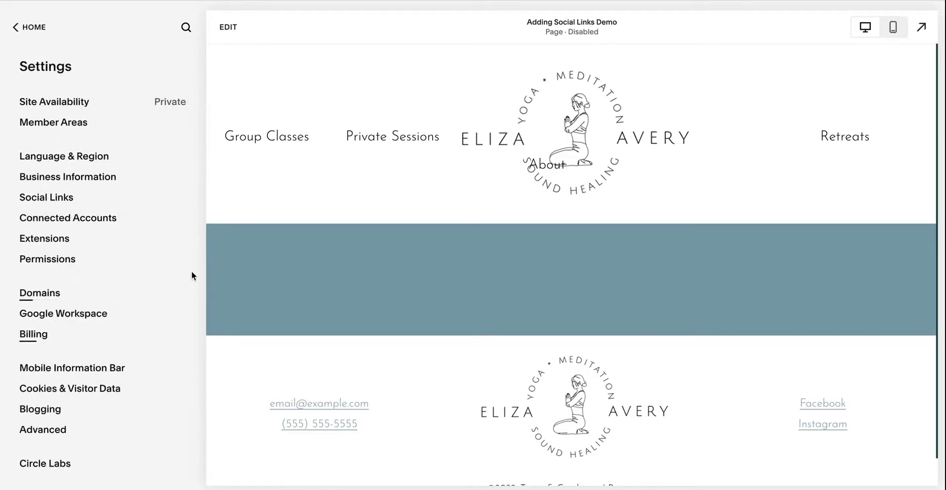
{"action": "left_click", "coordinate": [55, 199]}
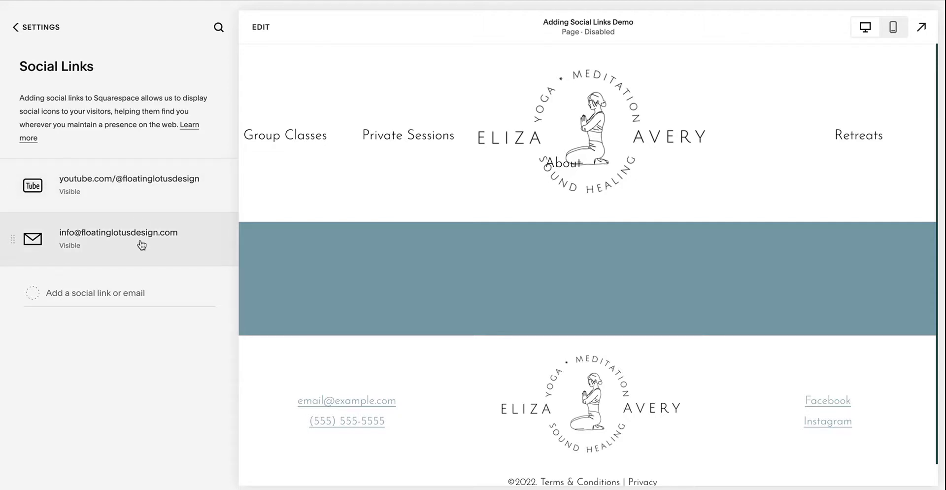
{"action": "left_click", "coordinate": [160, 293]}
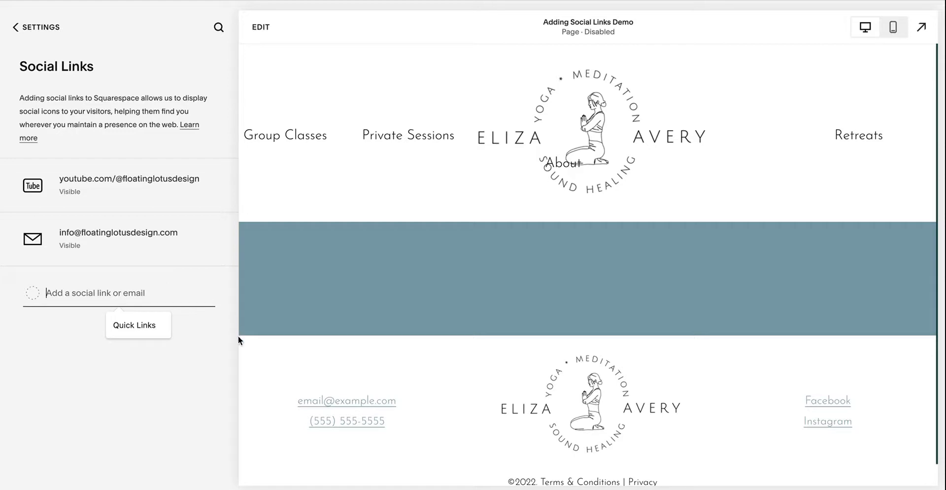
{"action": "left_click", "coordinate": [225, 356]}
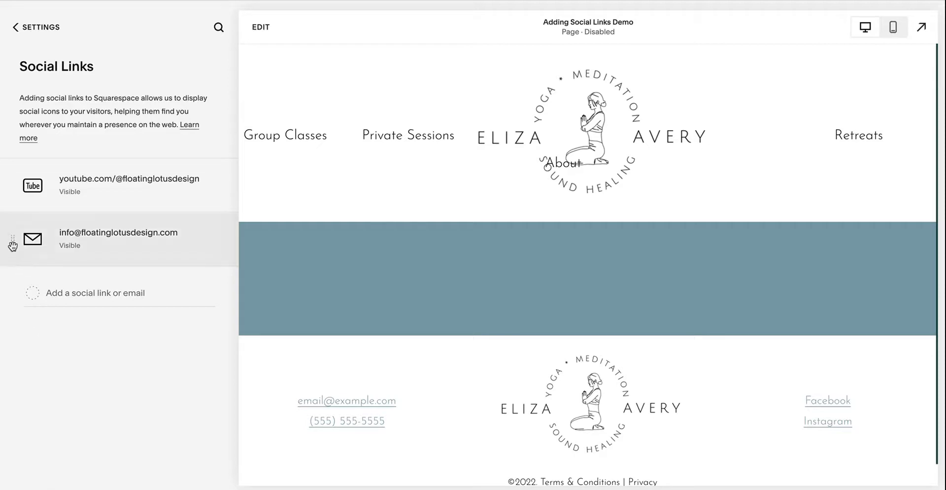
Move the email link above the YouTube link, then restore the original order of the social links
{"action": "left_click_drag", "start_coordinate": [11, 240], "coordinate": [12, 183]}
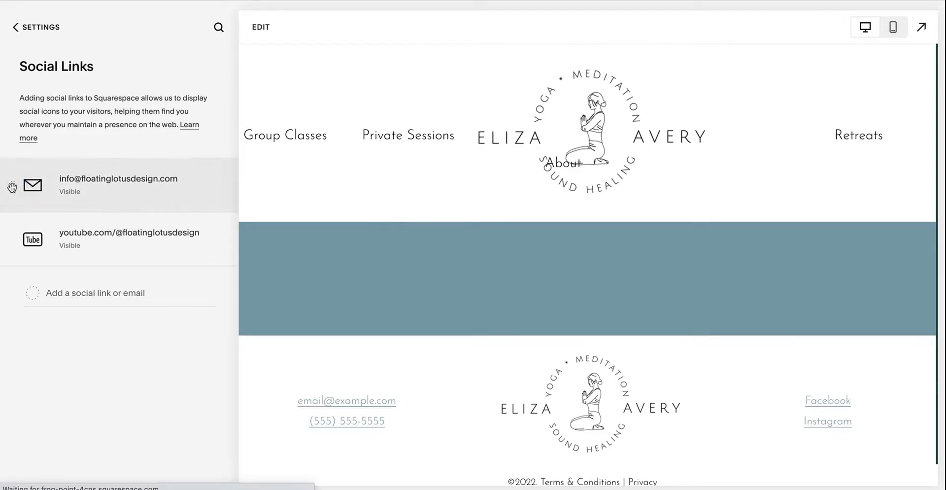
{"action": "left_click_drag", "start_coordinate": [11, 240], "coordinate": [12, 187]}
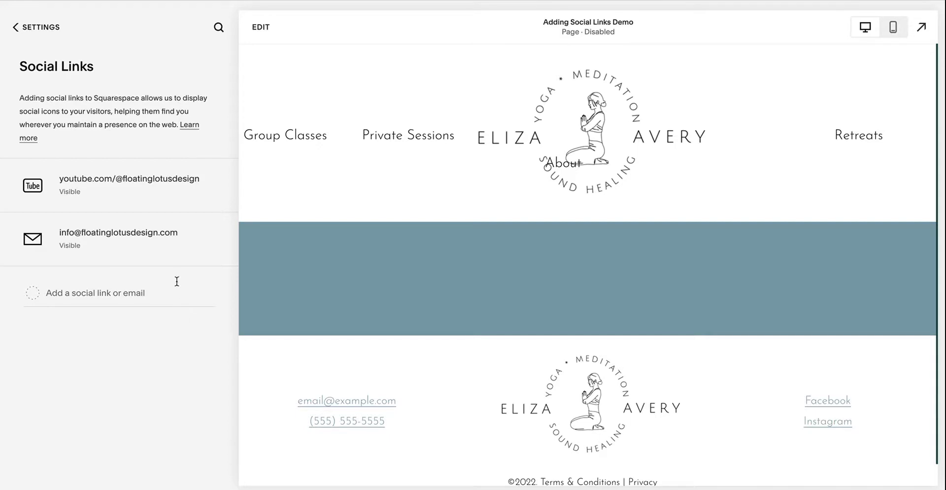
Check the YouTube link's profile URL and Show Social Icon option, cancel without changes and return to the main settings
{"action": "left_click", "coordinate": [148, 194]}
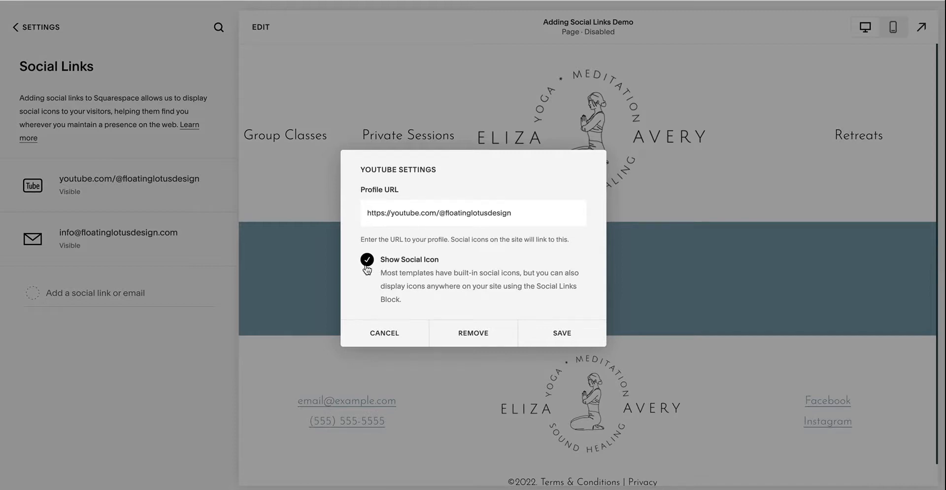
{"action": "left_click", "coordinate": [392, 339]}
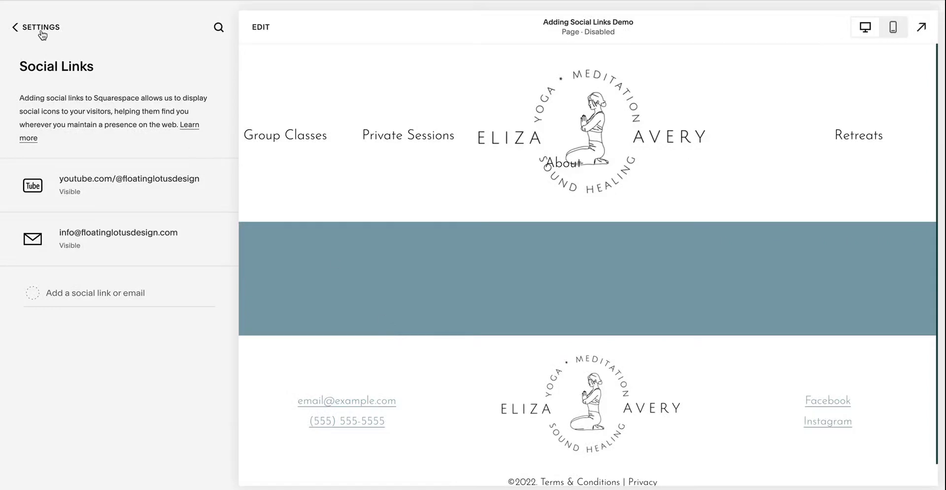
{"action": "left_click", "coordinate": [42, 30]}
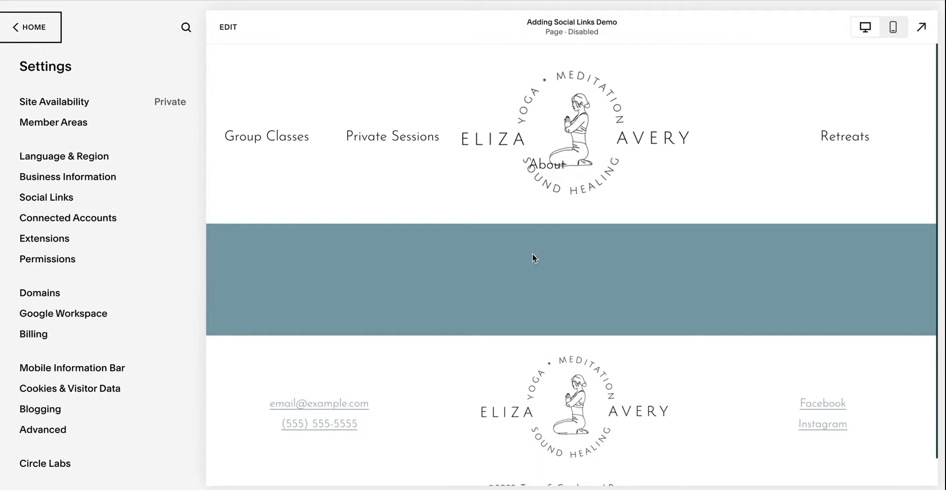
Put the Adding Social Links Demo page into edit mode and start editing the site footer
{"action": "left_click", "coordinate": [228, 28]}
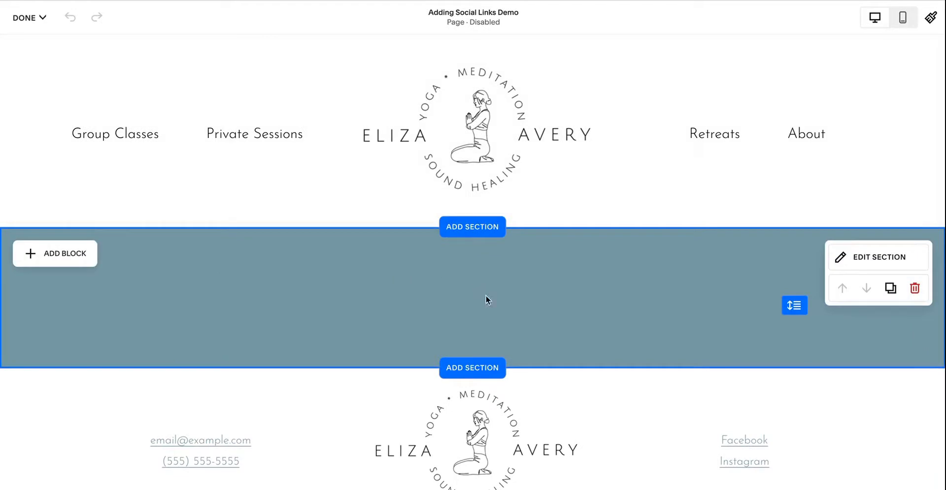
{"action": "mouse_move", "coordinate": [575, 405]}
{"action": "scroll", "coordinate": [575, 404], "scroll_direction": "down", "scroll_amount": 1}
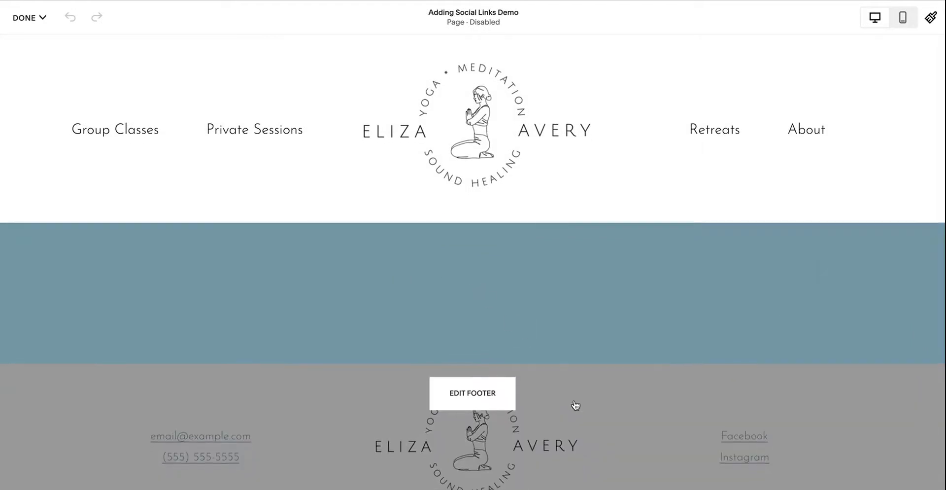
{"action": "scroll", "coordinate": [575, 405], "scroll_direction": "down", "scroll_amount": 2}
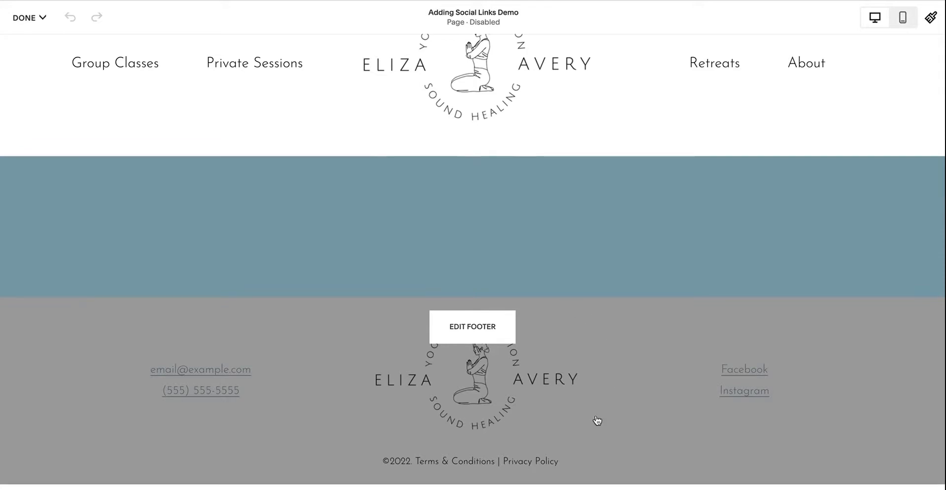
{"action": "left_click", "coordinate": [473, 327]}
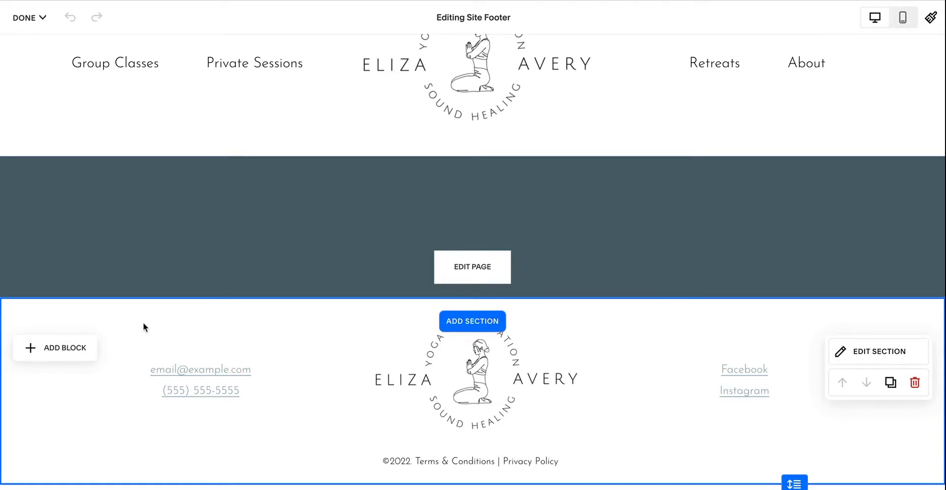
Add a Social Links block to the footer and place it above the Facebook and Instagram text links
{"action": "left_click", "coordinate": [51, 351]}
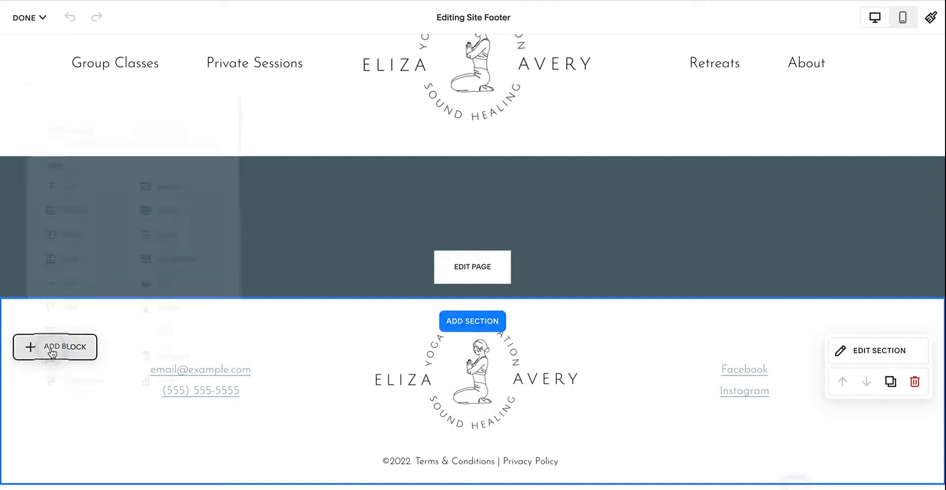
{"action": "scroll", "coordinate": [110, 344], "scroll_direction": "down", "scroll_amount": 3}
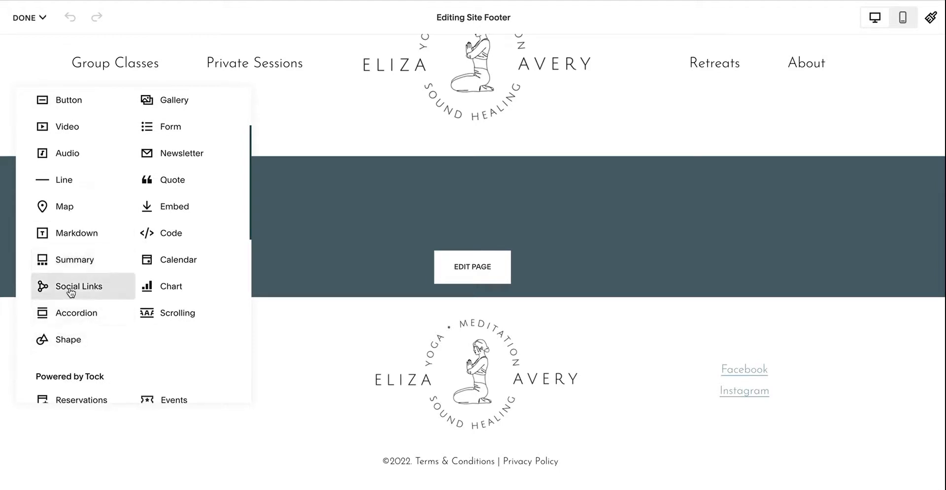
{"action": "left_click", "coordinate": [70, 287]}
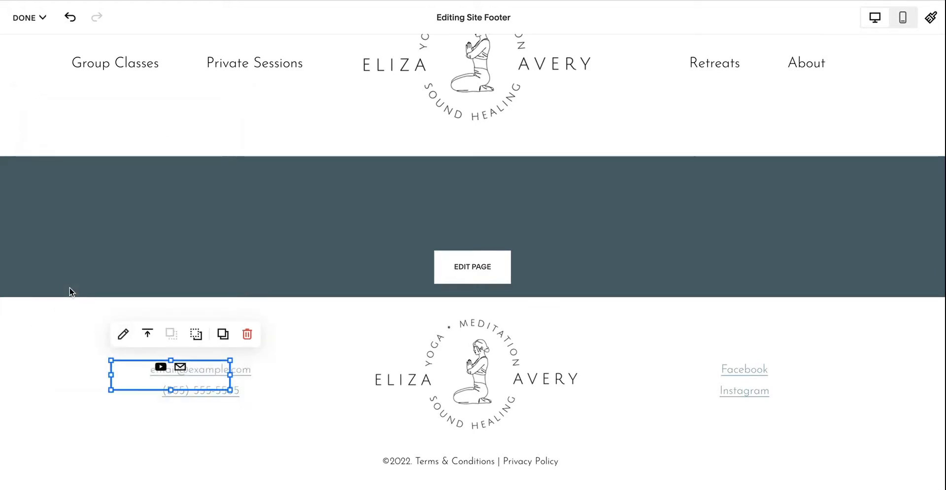
{"action": "left_click_drag", "start_coordinate": [198, 370], "coordinate": [742, 325]}
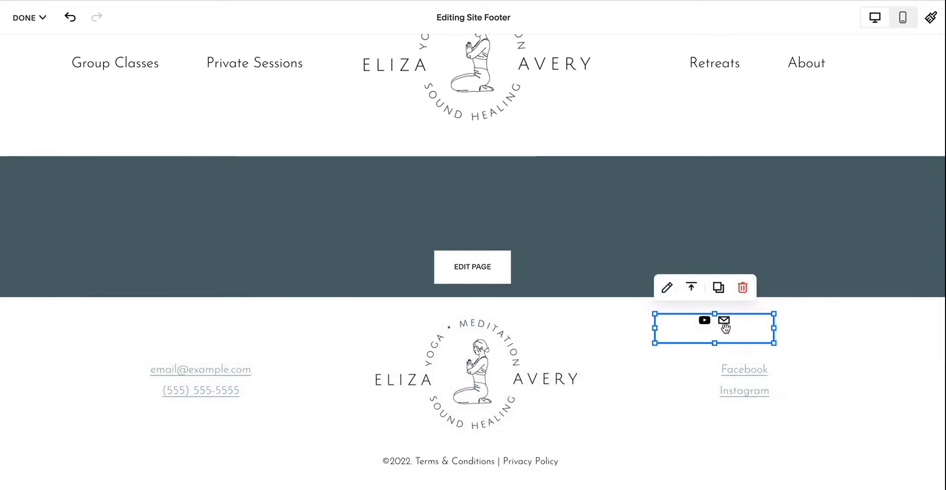
Align the icons vertically to the middle of the Social Links block
{"action": "left_click", "coordinate": [691, 287]}
{"action": "left_click", "coordinate": [691, 317]}
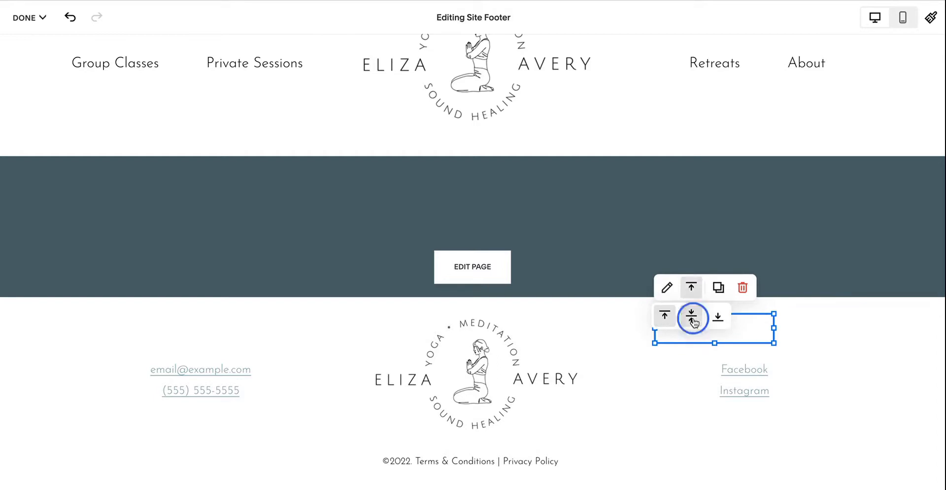
{"action": "left_click", "coordinate": [752, 325]}
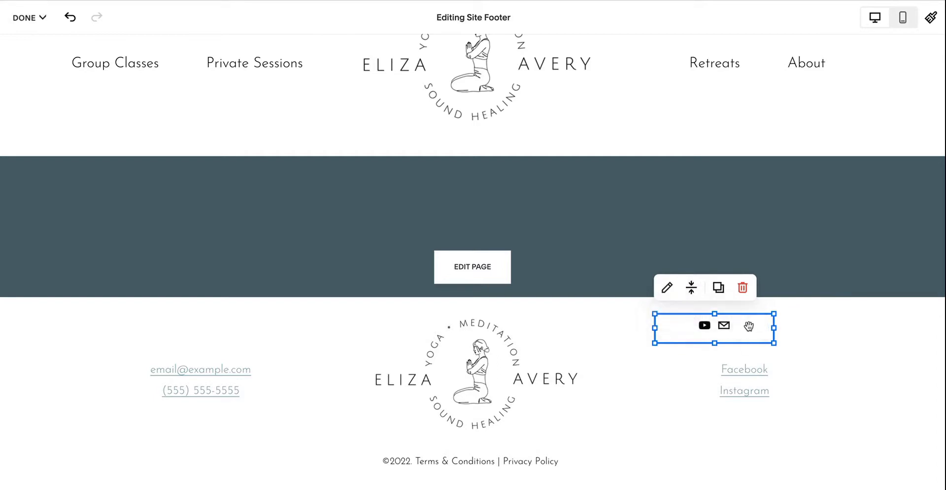
Open the Social Links block for editing and check the YouTube entry's profile link and Display Social Icon option
{"action": "left_click", "coordinate": [666, 290]}
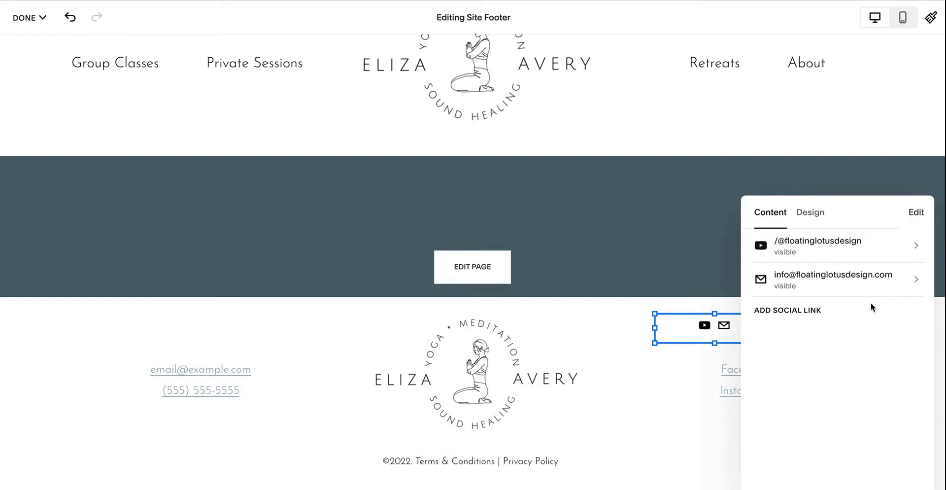
{"action": "left_click", "coordinate": [911, 250]}
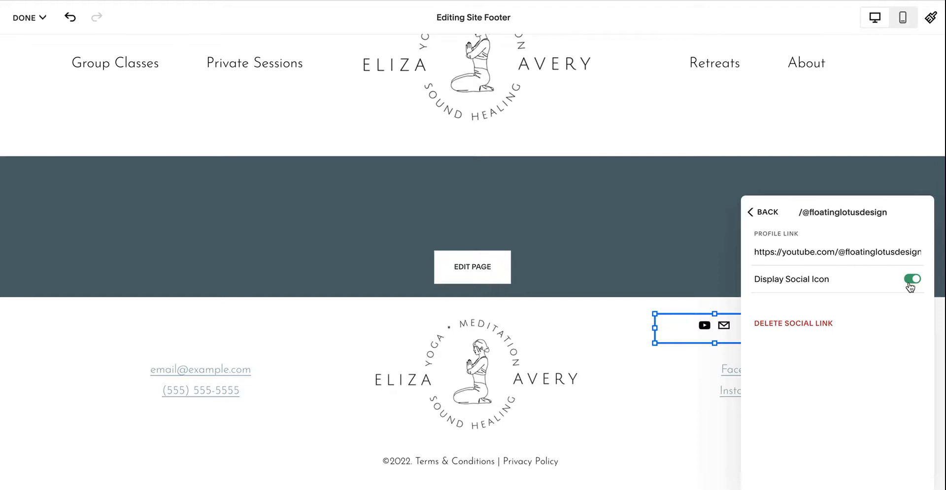
{"action": "left_click", "coordinate": [765, 215]}
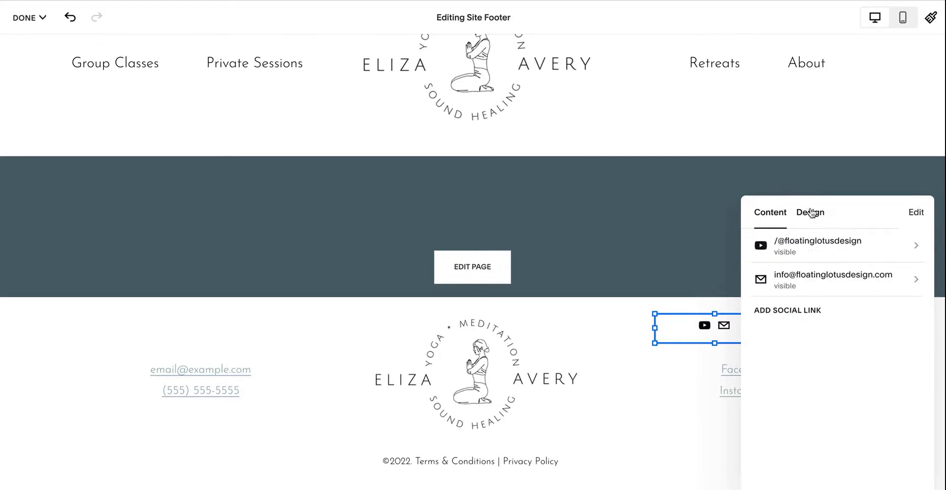
Give the social icons a circular border in the Solid style
{"action": "left_click", "coordinate": [809, 213]}
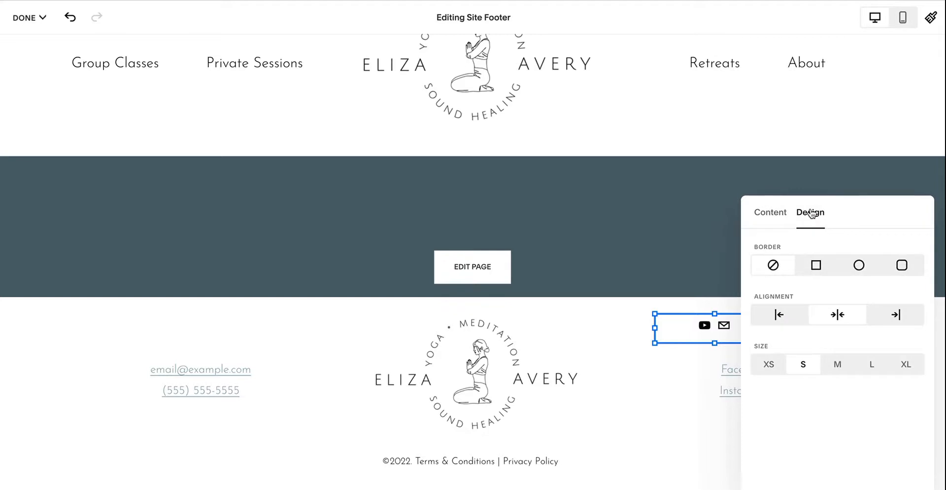
{"action": "left_click", "coordinate": [812, 267]}
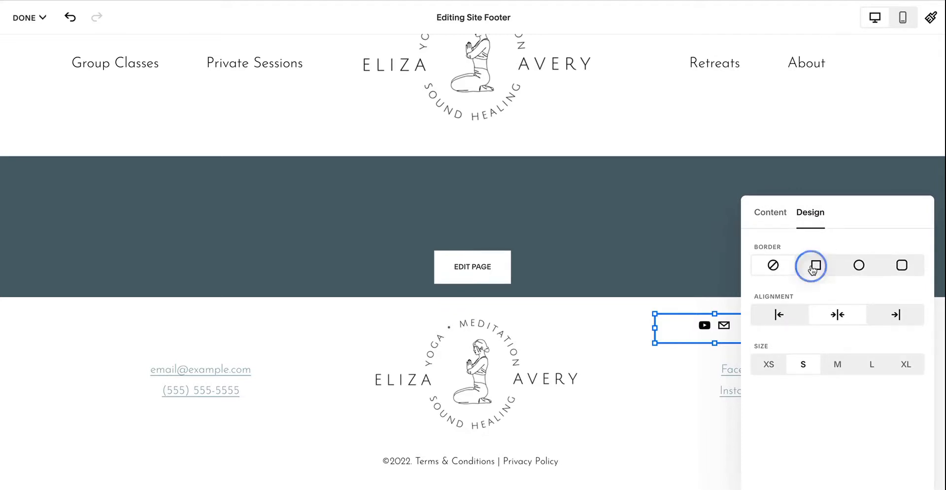
{"action": "left_click_drag", "start_coordinate": [846, 209], "coordinate": [516, 192]}
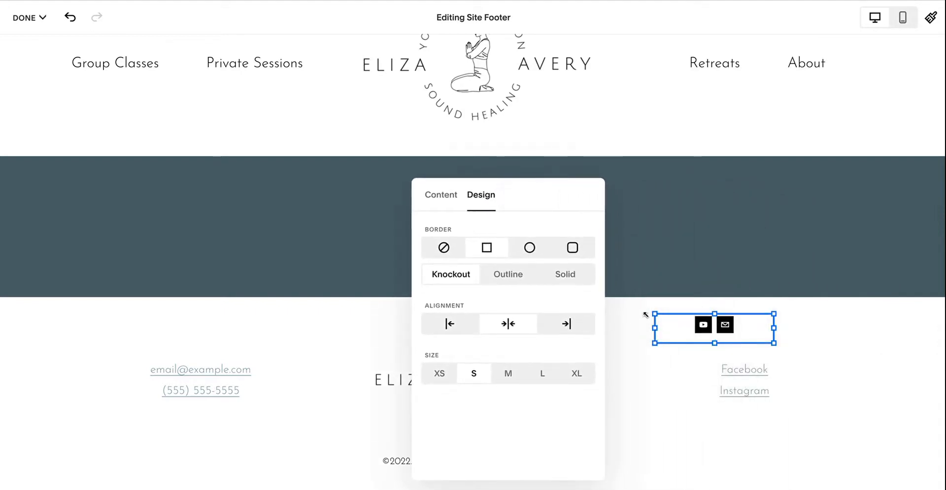
{"action": "left_click", "coordinate": [508, 282]}
{"action": "left_click", "coordinate": [555, 277]}
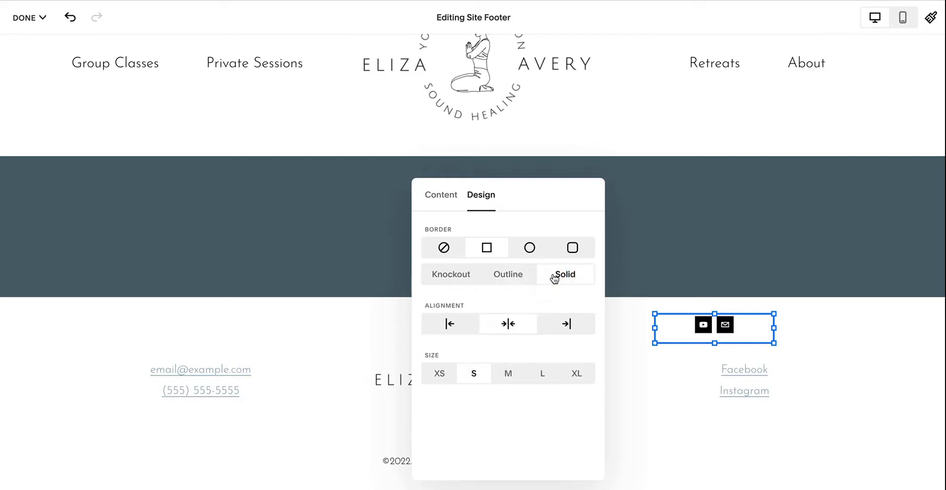
{"action": "left_click", "coordinate": [530, 248]}
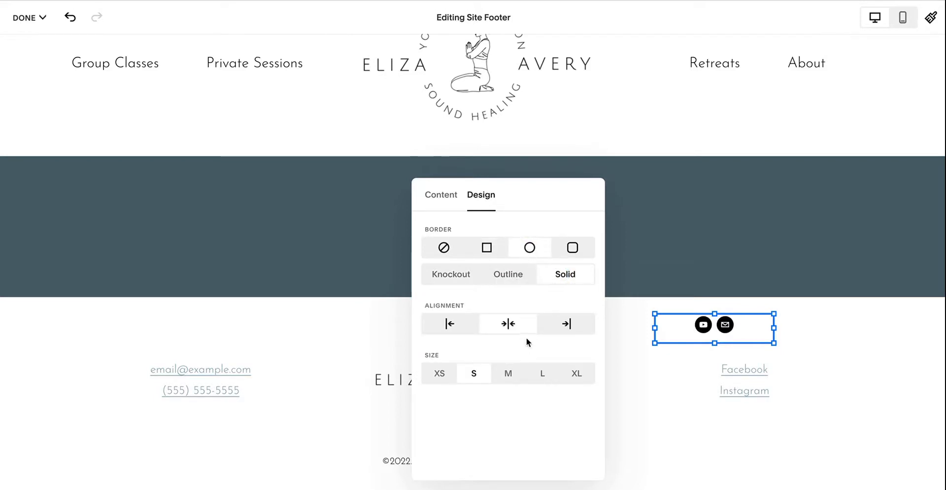
Try the XS and XL sizes for the social icons, then set the size to S
{"action": "left_click", "coordinate": [437, 375]}
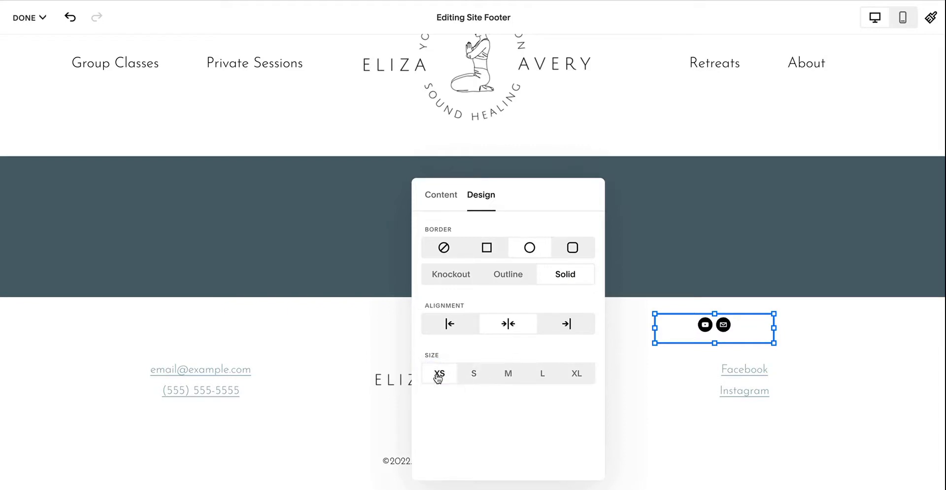
{"action": "left_click", "coordinate": [576, 374]}
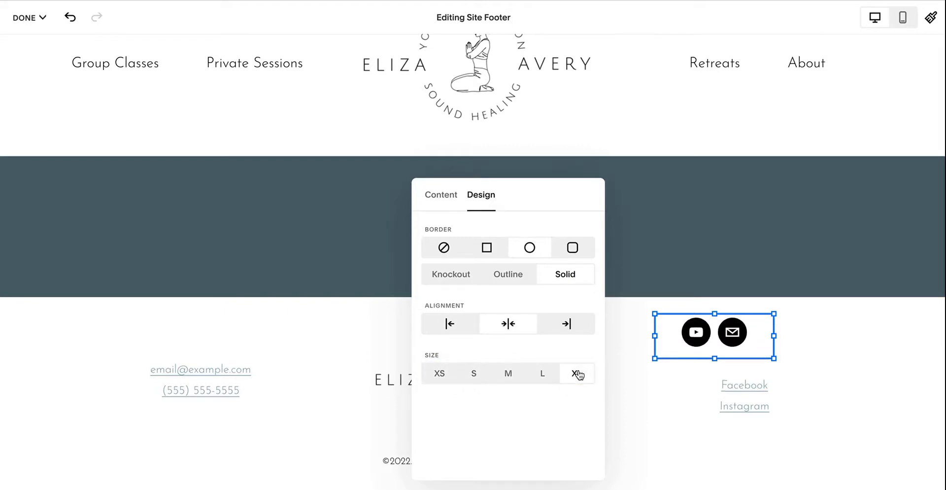
{"action": "left_click", "coordinate": [438, 375]}
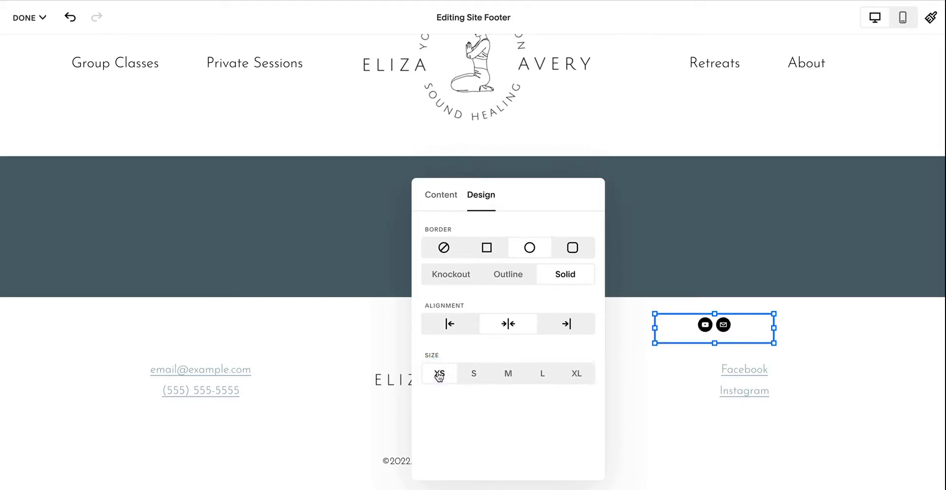
{"action": "left_click", "coordinate": [467, 375]}
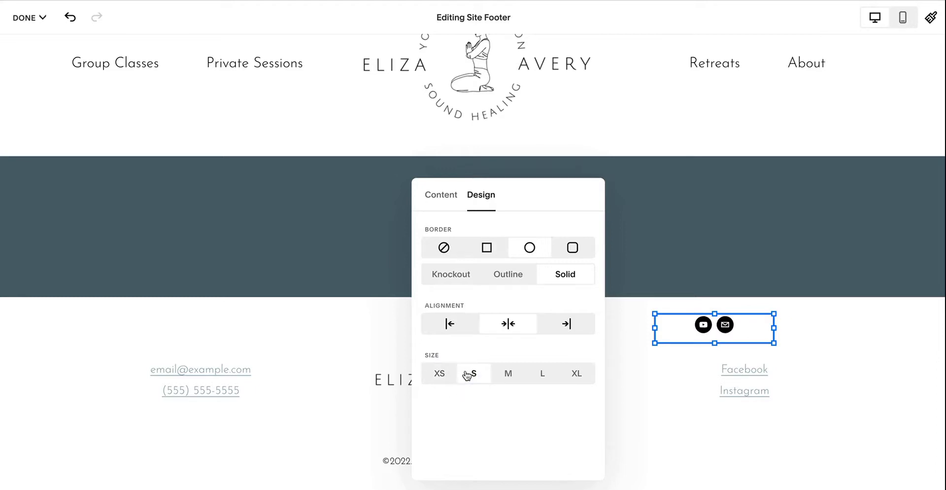
Center the Social Links block directly above the footer's Facebook link and close the block's editor
{"action": "left_click", "coordinate": [750, 321]}
{"action": "left_click_drag", "start_coordinate": [750, 321], "coordinate": [781, 329]}
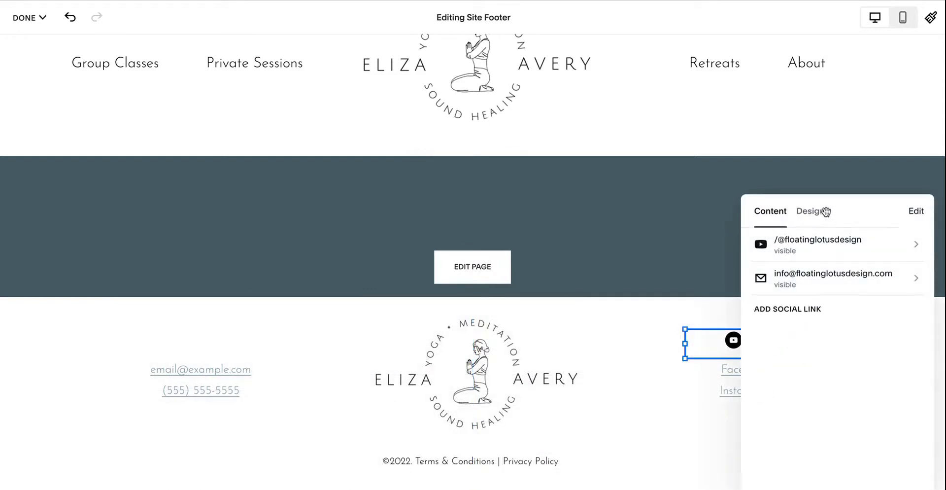
{"action": "left_click_drag", "start_coordinate": [846, 210], "coordinate": [436, 188]}
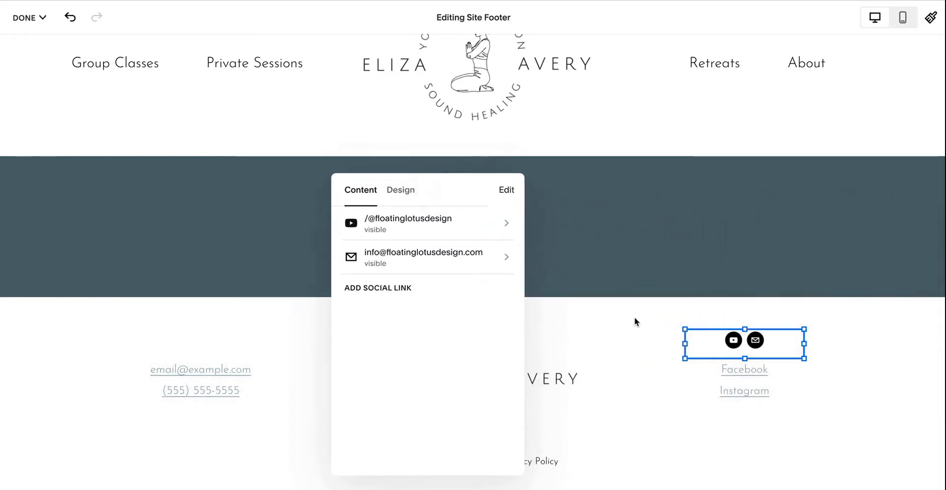
{"action": "left_click", "coordinate": [652, 343]}
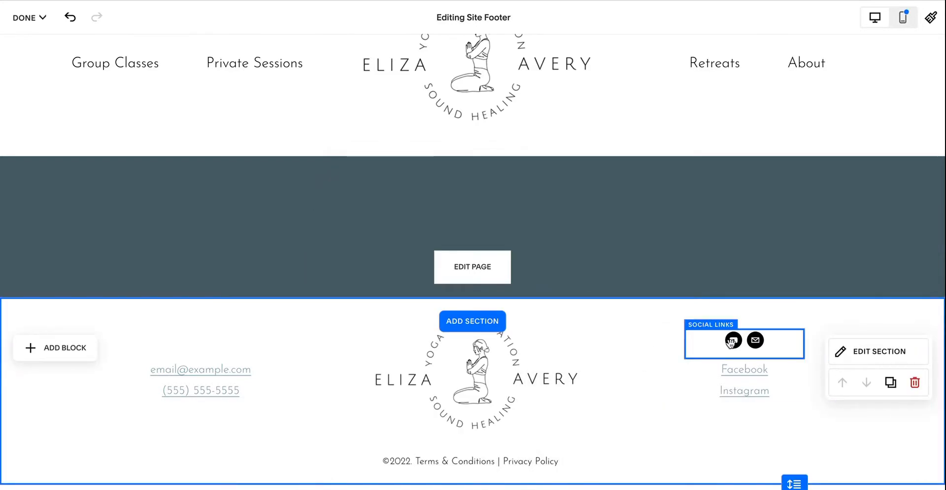
{"action": "scroll", "coordinate": [609, 338], "scroll_direction": "up", "scroll_amount": 1}
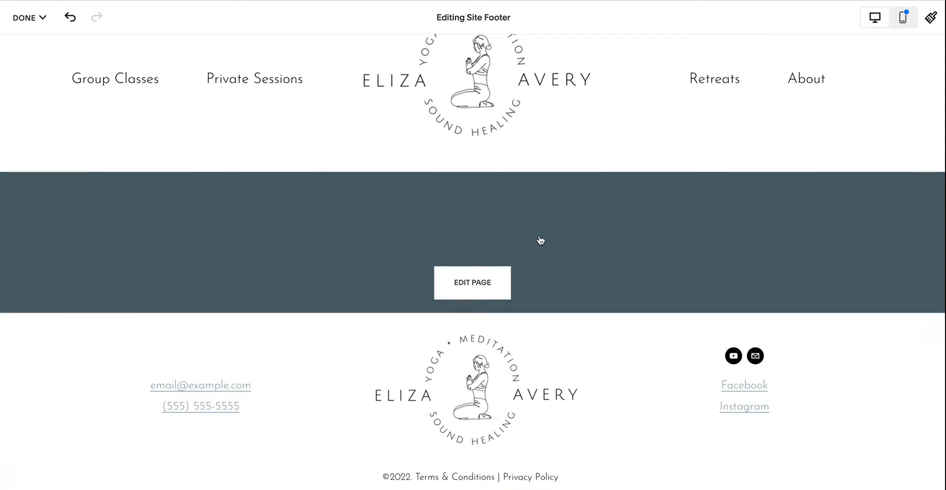
Open the site header for editing and enable the Social Links element in its global settings
{"action": "scroll", "coordinate": [541, 238], "scroll_direction": "up", "scroll_amount": 3}
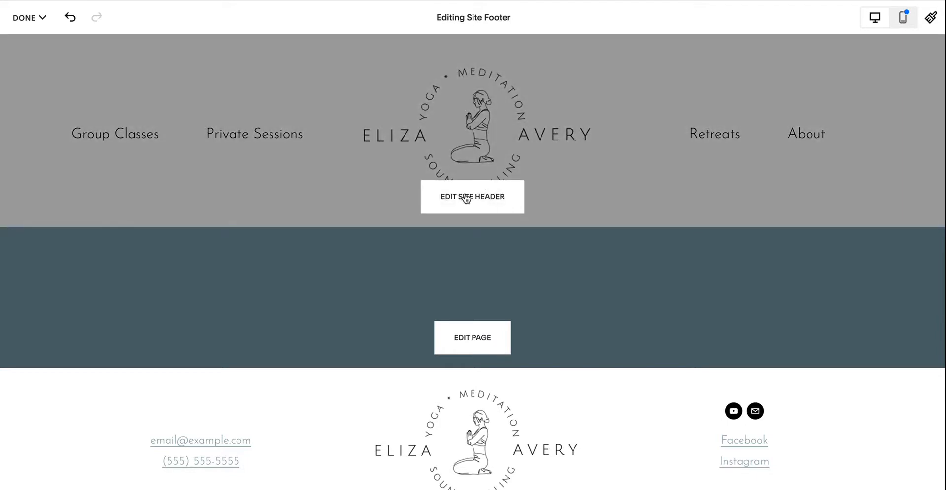
{"action": "left_click", "coordinate": [466, 198]}
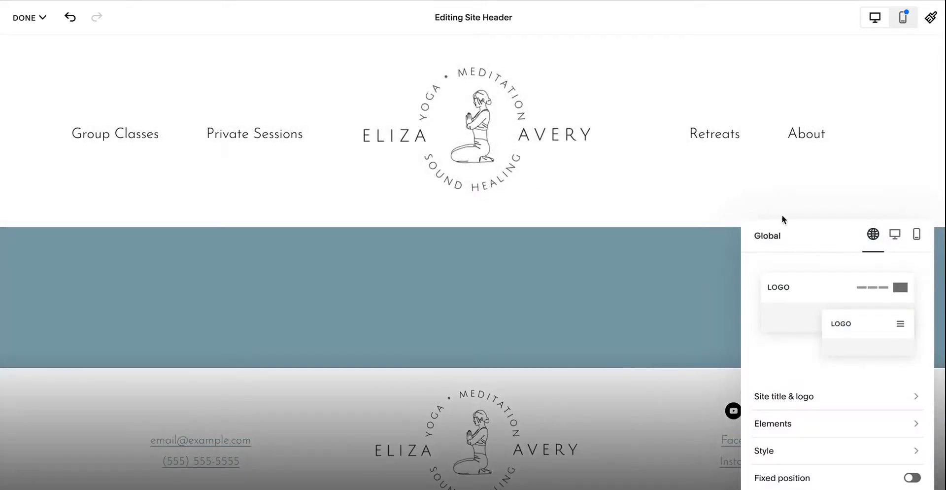
{"action": "left_click_drag", "start_coordinate": [801, 230], "coordinate": [428, 104]}
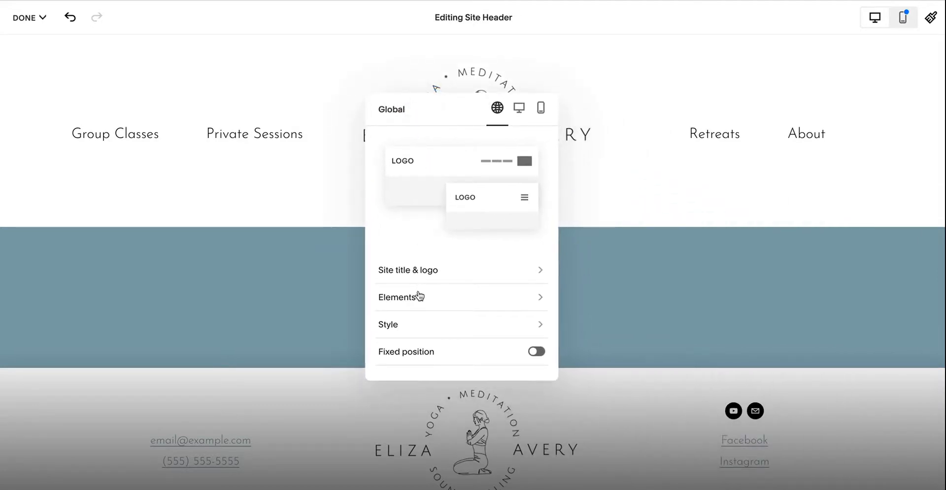
{"action": "left_click", "coordinate": [400, 299]}
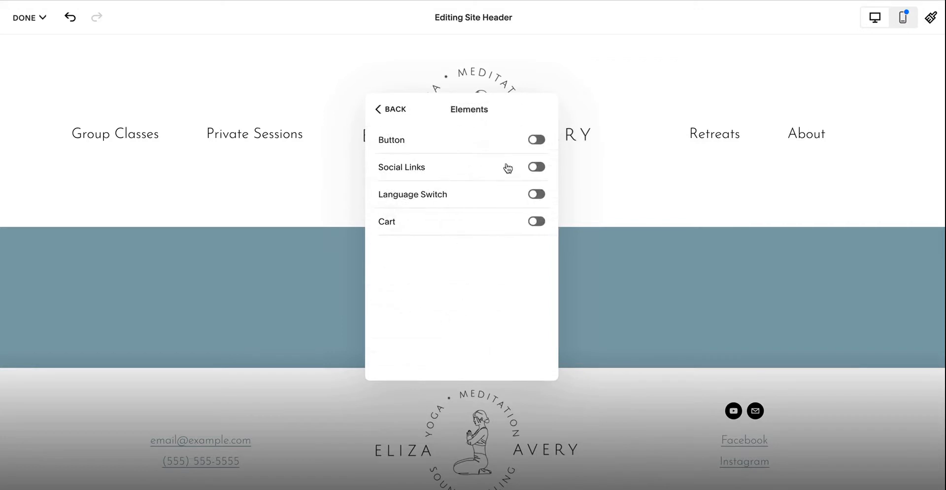
{"action": "left_click", "coordinate": [536, 167]}
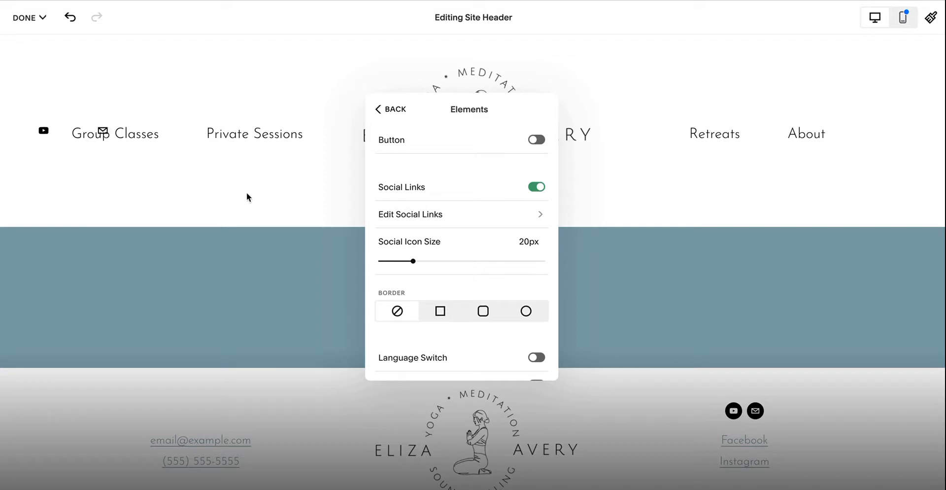
Set the header's social icon size to 29px and give the icons a rounded-square border in the Solid style
{"action": "left_click", "coordinate": [414, 260]}
{"action": "left_click_drag", "start_coordinate": [413, 261], "coordinate": [471, 261]}
{"action": "left_click", "coordinate": [484, 311]}
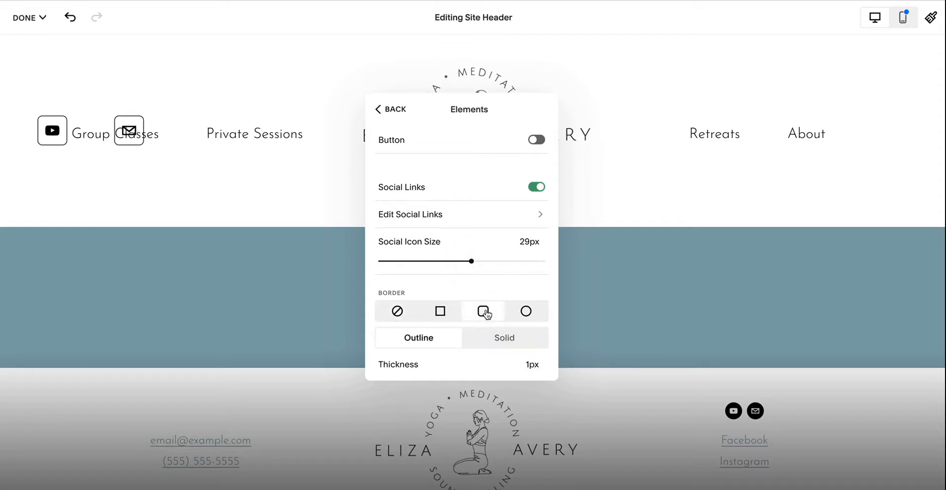
{"action": "left_click", "coordinate": [523, 343]}
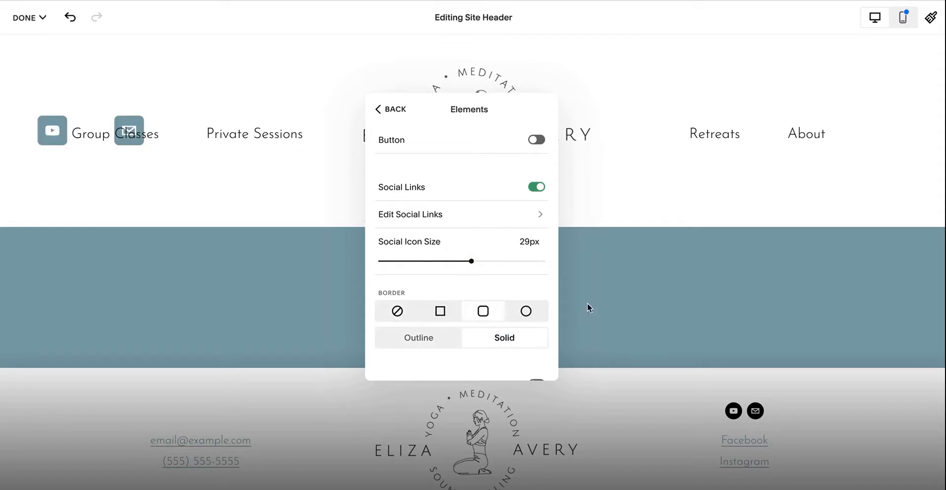
{"action": "scroll", "coordinate": [479, 266], "scroll_direction": "down", "scroll_amount": 2}
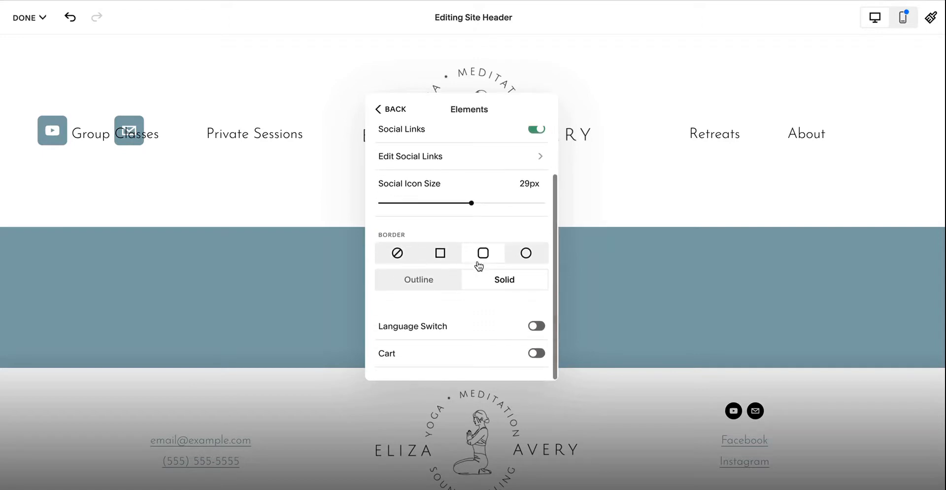
{"action": "scroll", "coordinate": [479, 266], "scroll_direction": "up", "scroll_amount": 2}
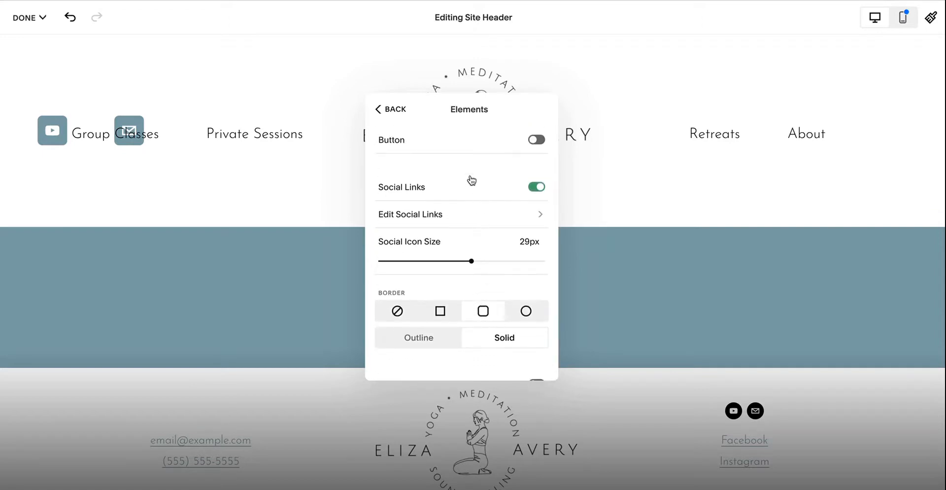
{"action": "left_click", "coordinate": [393, 111]}
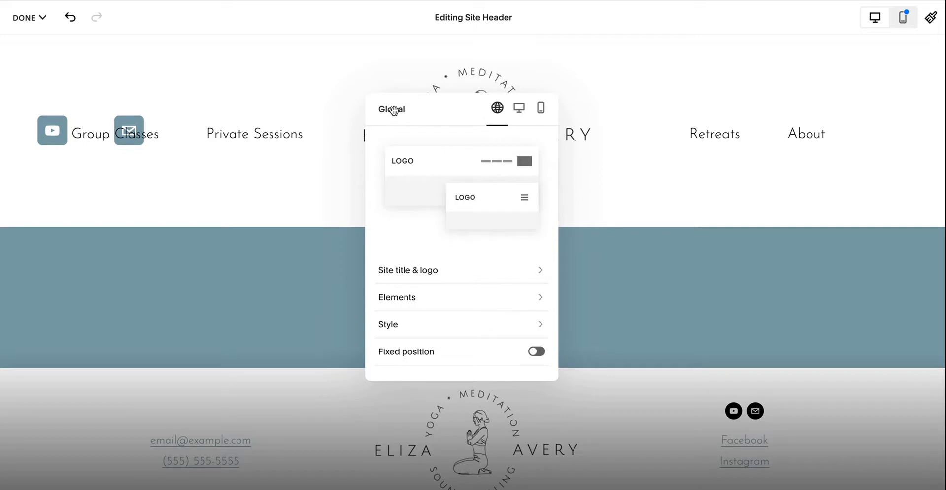
Change the desktop header layout to the one with the logo at left and navigation beside the icons at right, then leave header editing
{"action": "left_click_drag", "start_coordinate": [457, 103], "coordinate": [309, 187]}
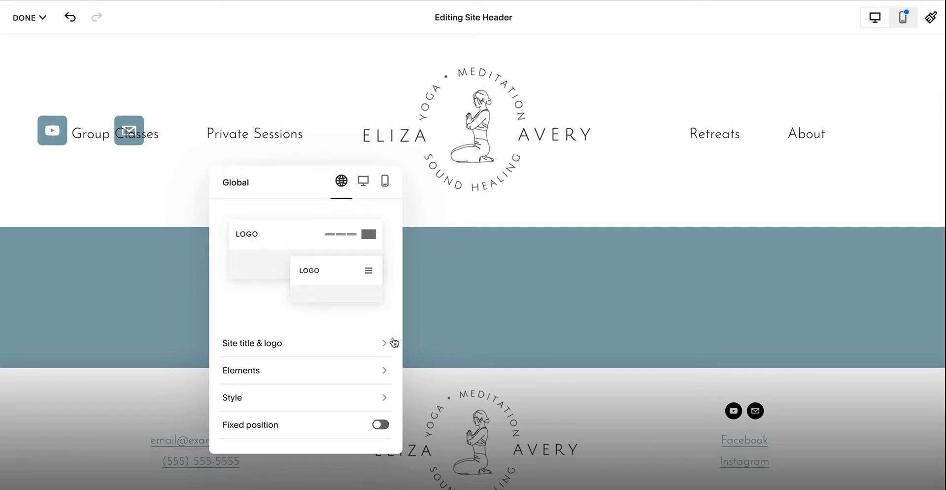
{"action": "left_click", "coordinate": [363, 186]}
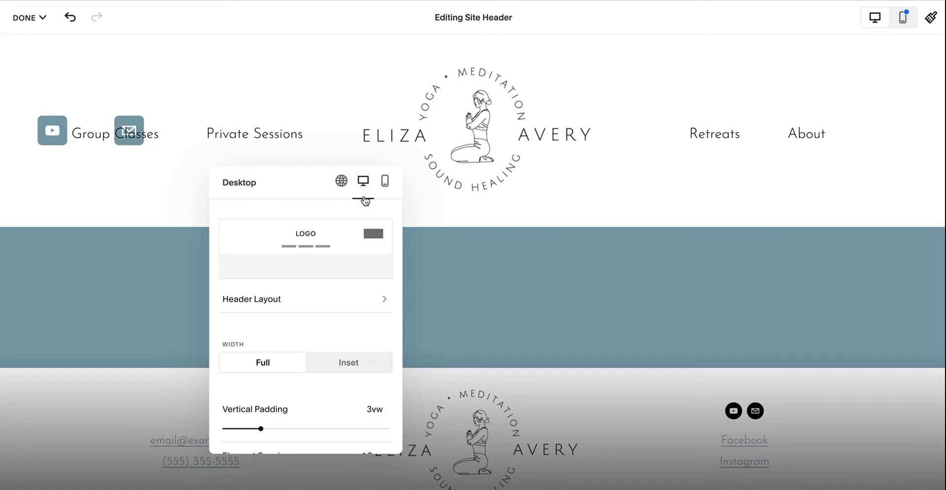
{"action": "left_click", "coordinate": [287, 298]}
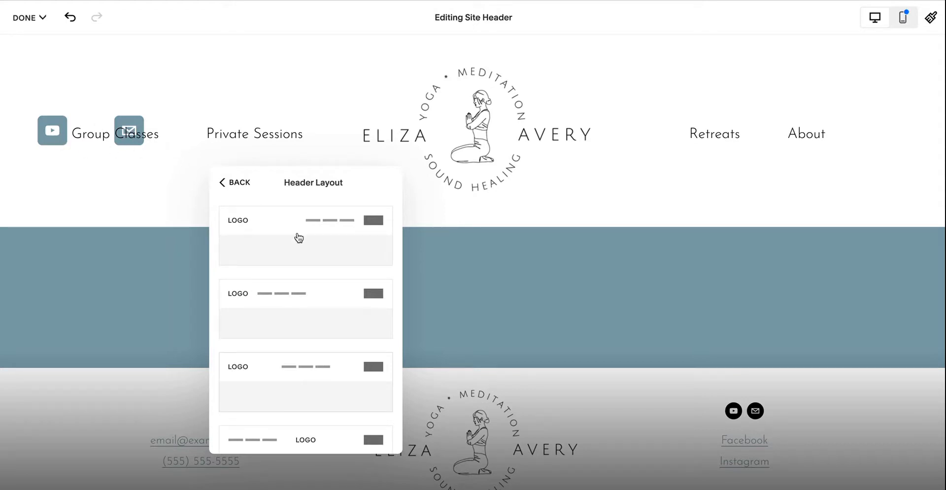
{"action": "left_click", "coordinate": [313, 247]}
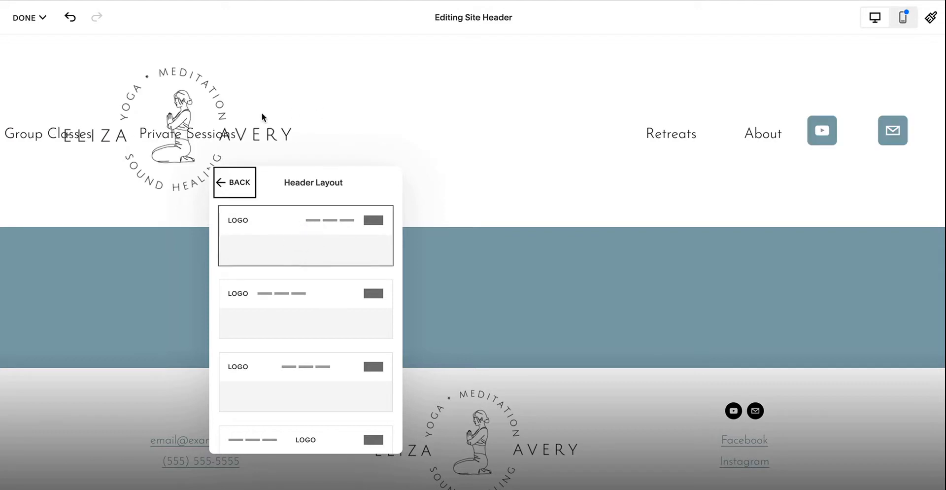
{"action": "left_click_drag", "start_coordinate": [362, 180], "coordinate": [477, 62]}
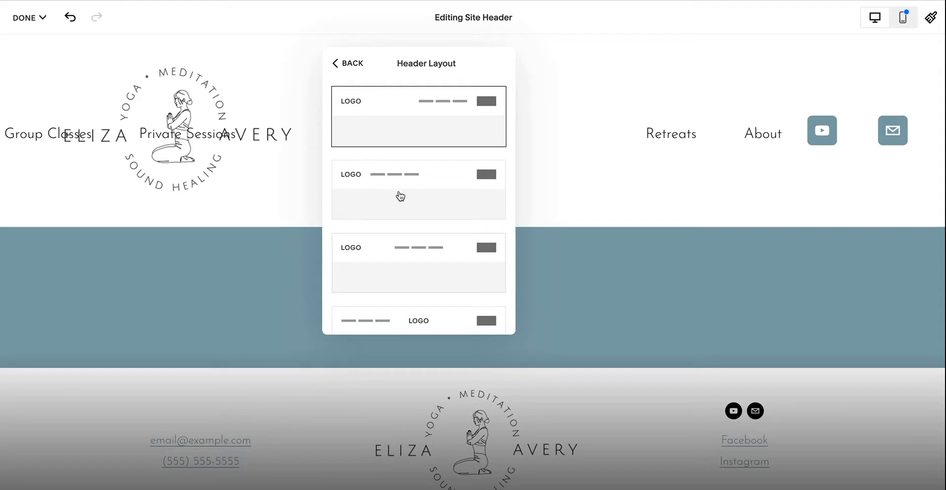
{"action": "key", "text": "Tab"}
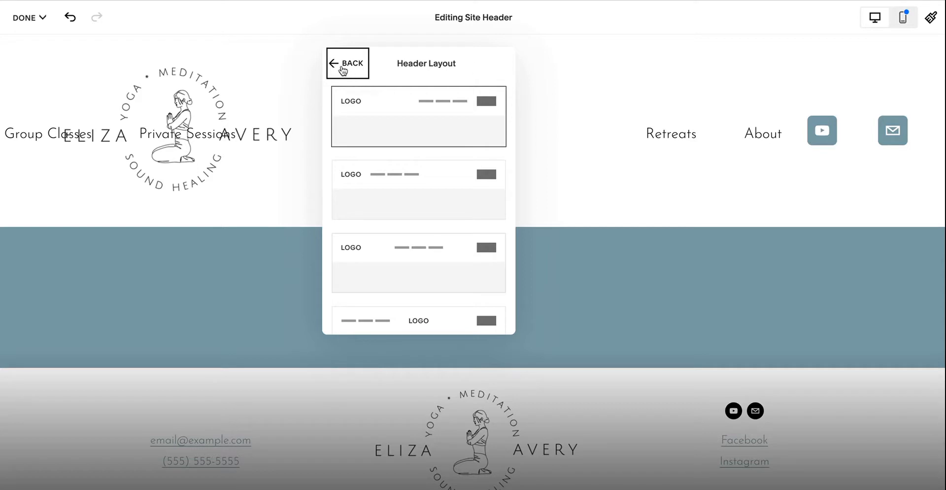
{"action": "left_click", "coordinate": [346, 73]}
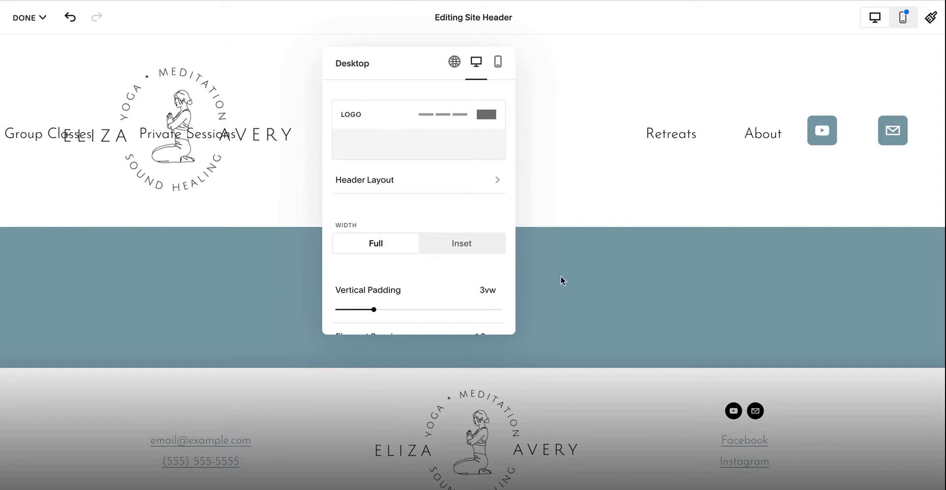
{"action": "left_click", "coordinate": [583, 279]}
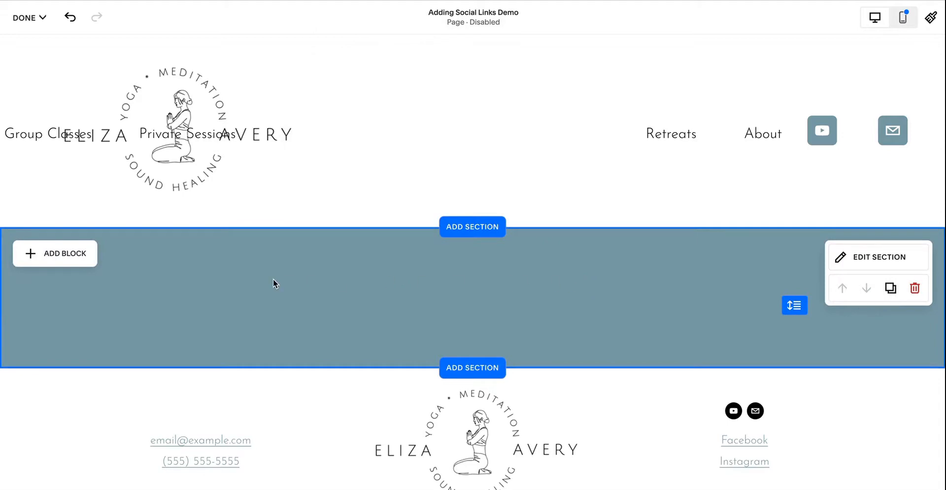
Add a Social Links block to the blue page section between the header and footer
{"action": "scroll", "coordinate": [273, 279], "scroll_direction": "down", "scroll_amount": 1}
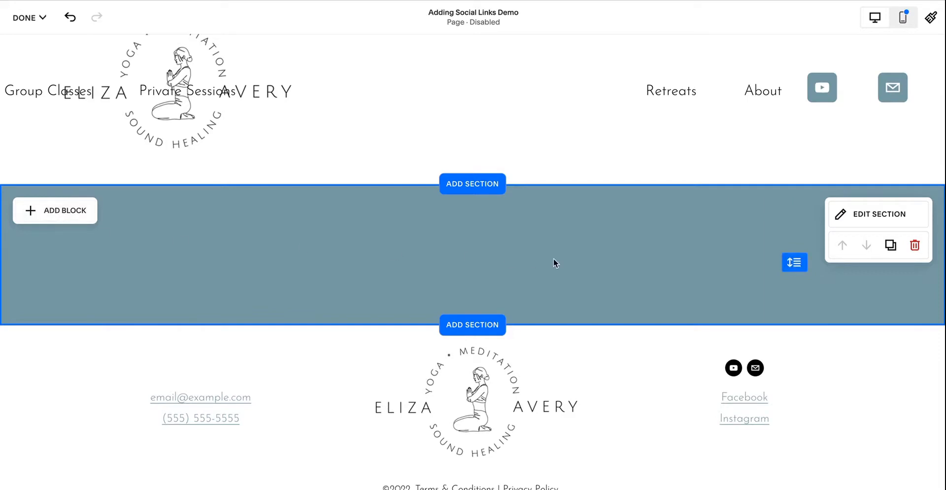
{"action": "left_click", "coordinate": [47, 209]}
{"action": "scroll", "coordinate": [127, 338], "scroll_direction": "down", "scroll_amount": 5}
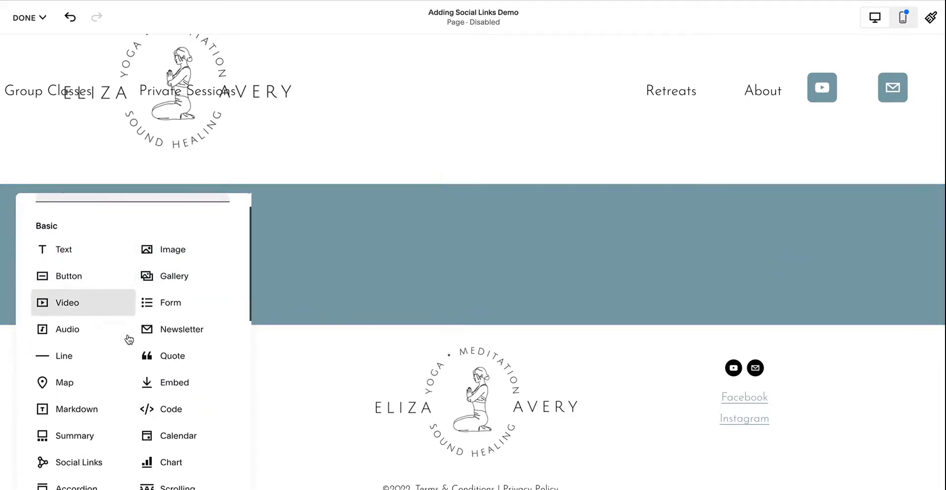
{"action": "left_click", "coordinate": [97, 323]}
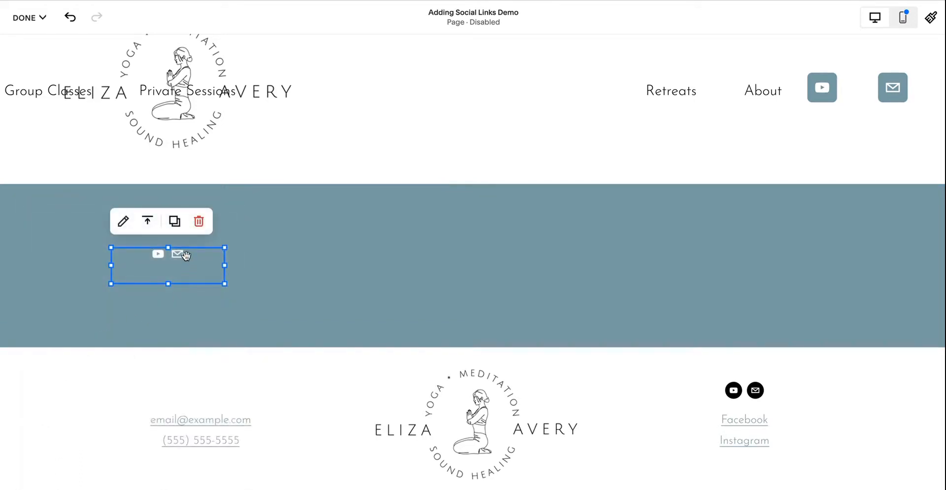
Style the page section's Social Links block with XL icons and a circular border in the Outline style
{"action": "left_click", "coordinate": [127, 220]}
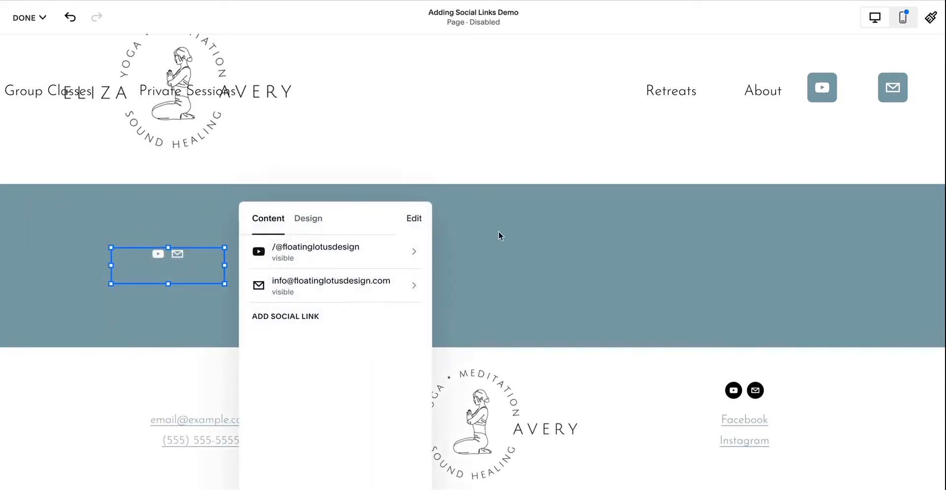
{"action": "left_click", "coordinate": [310, 219]}
{"action": "left_click", "coordinate": [399, 271]}
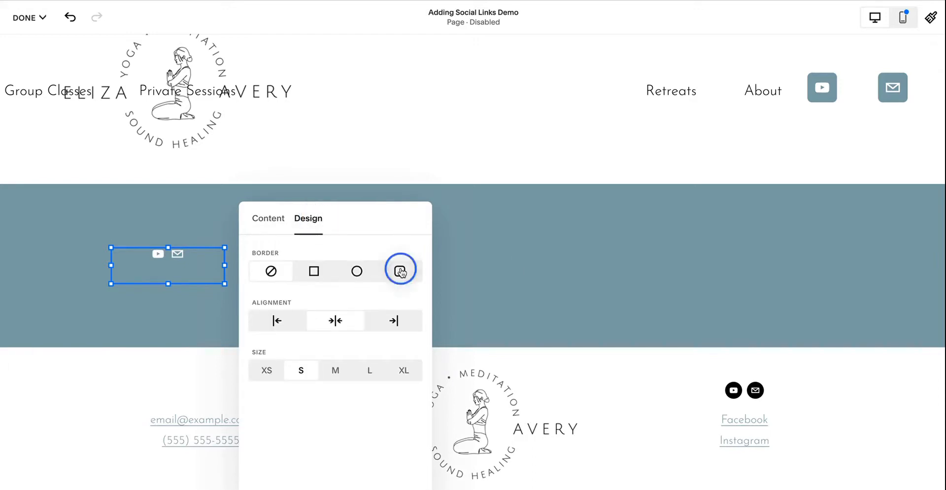
{"action": "left_click", "coordinate": [403, 399]}
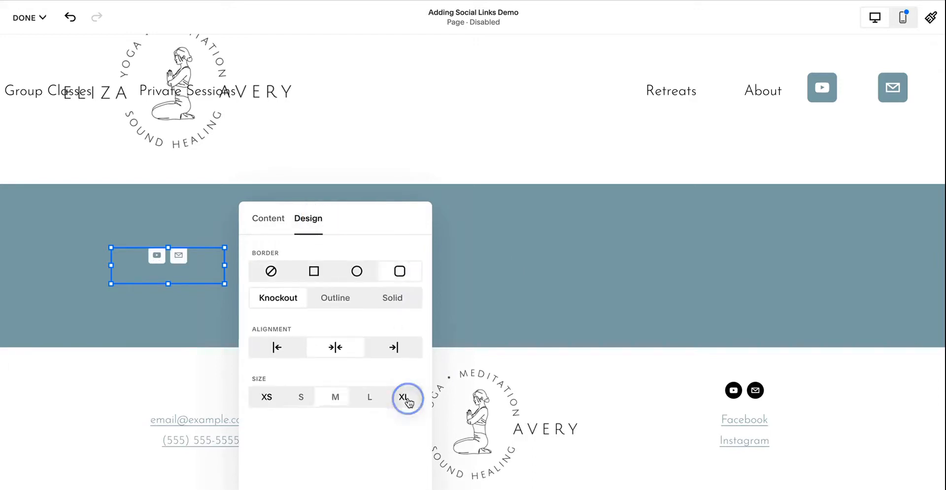
{"action": "left_click", "coordinate": [357, 271]}
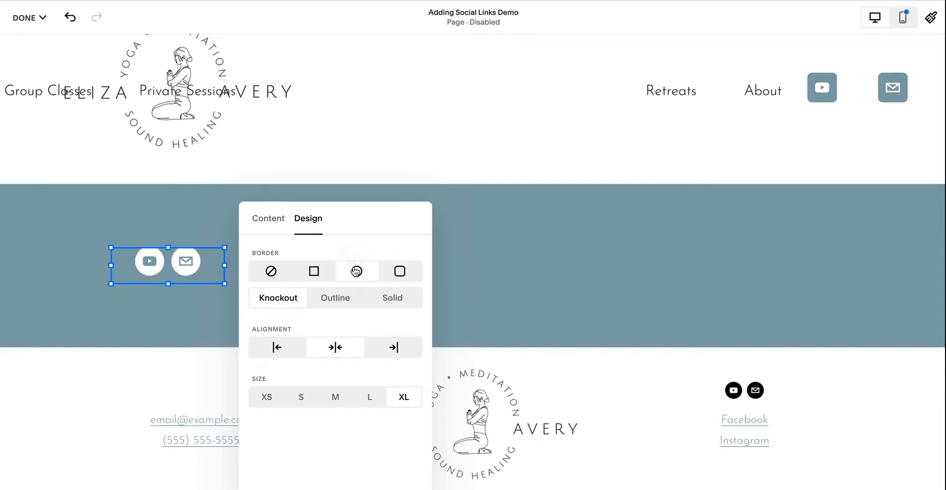
{"action": "left_click", "coordinate": [326, 300]}
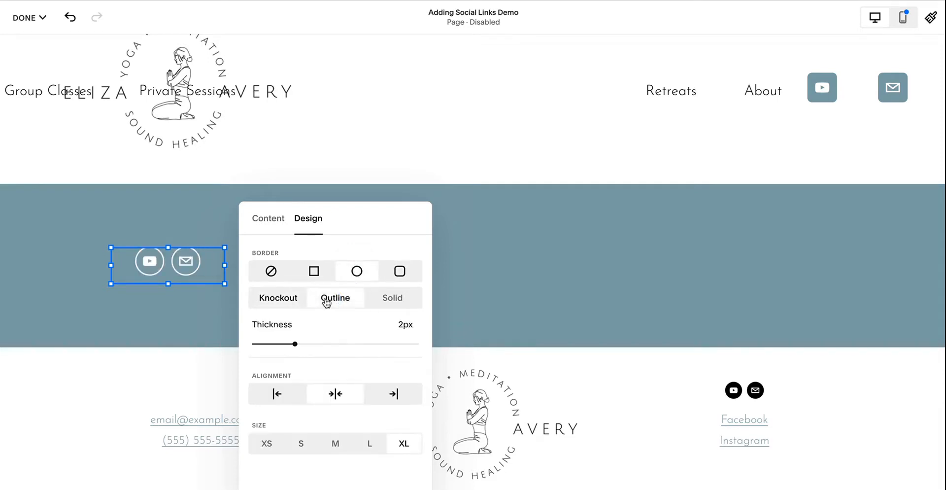
Turn off Display Social Icon for the YouTube entry and close the Social Links block's editor
{"action": "left_click", "coordinate": [268, 222]}
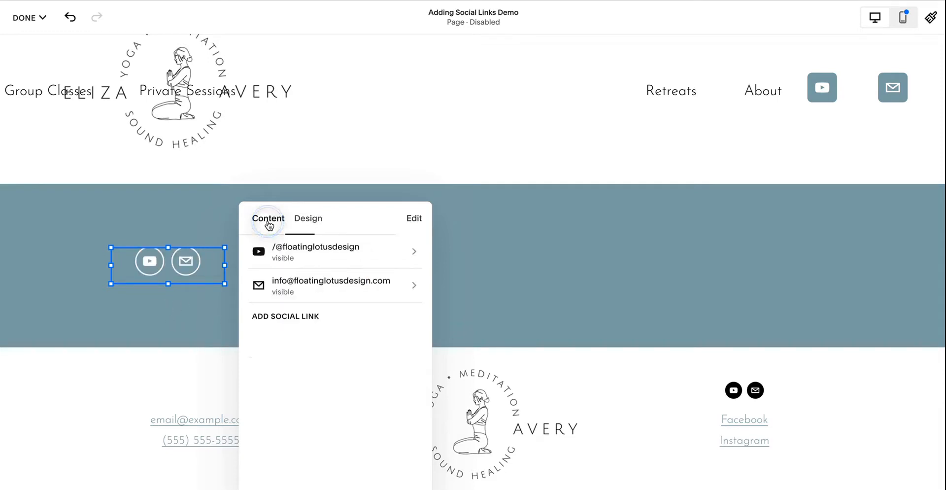
{"action": "left_click", "coordinate": [416, 252]}
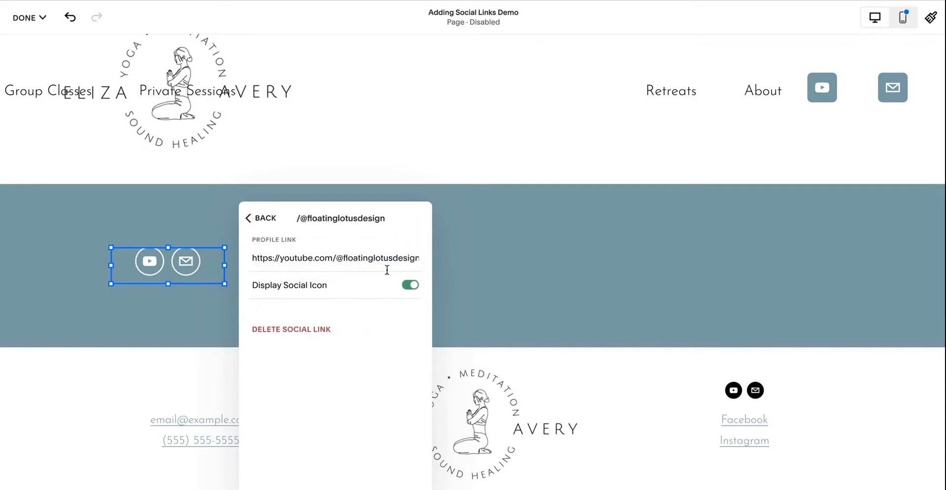
{"action": "left_click", "coordinate": [411, 287]}
{"action": "left_click", "coordinate": [254, 217]}
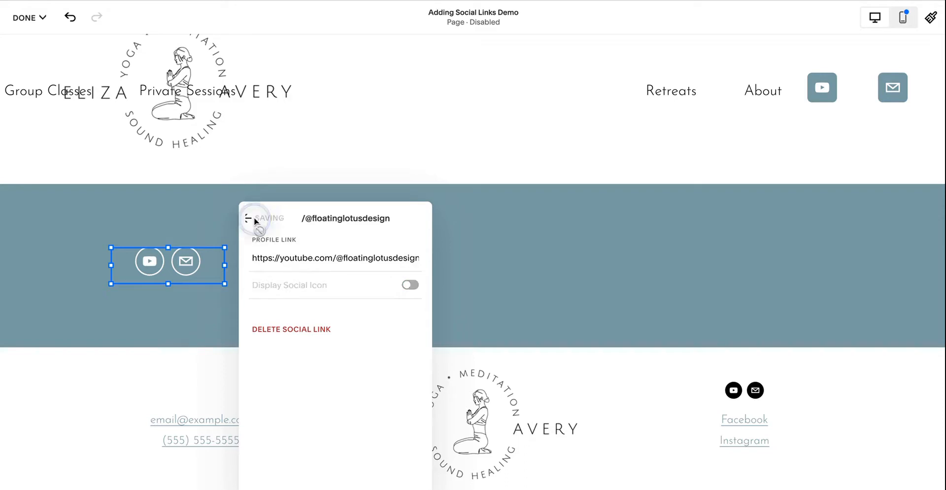
{"action": "left_click", "coordinate": [202, 312]}
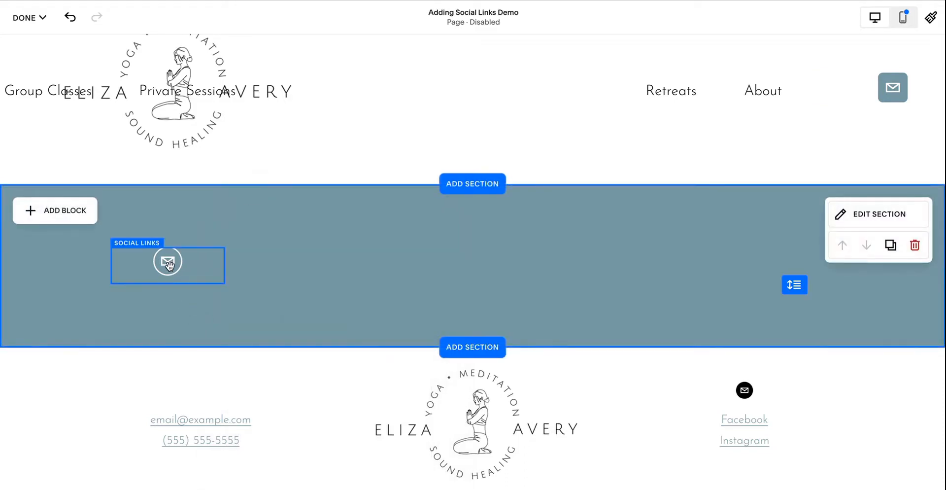
Delete the Social Links block from the blue page section
{"action": "mouse_move", "coordinate": [168, 265]}
{"action": "left_mouse_down"}
{"action": "mouse_move", "coordinate": [182, 277]}
{"action": "mouse_move", "coordinate": [301, 273]}
{"action": "mouse_move", "coordinate": [179, 275]}
{"action": "left_mouse_up"}
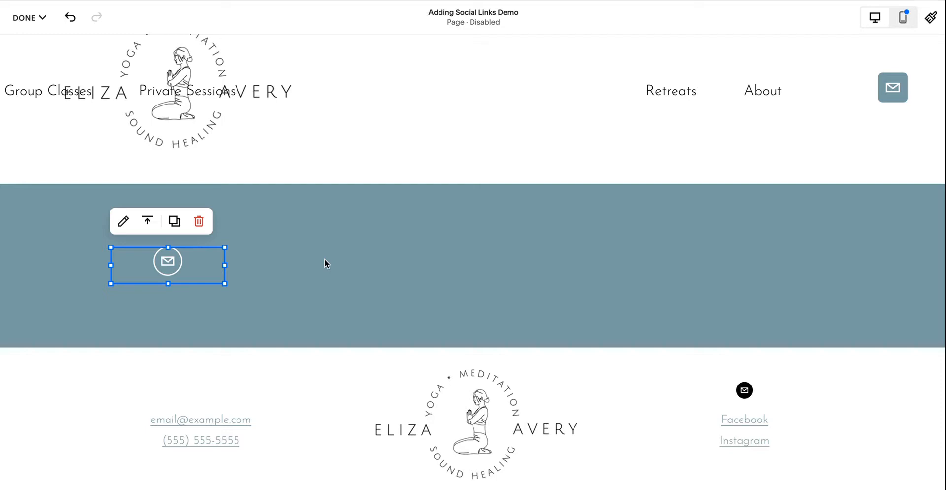
{"action": "left_click", "coordinate": [199, 221]}
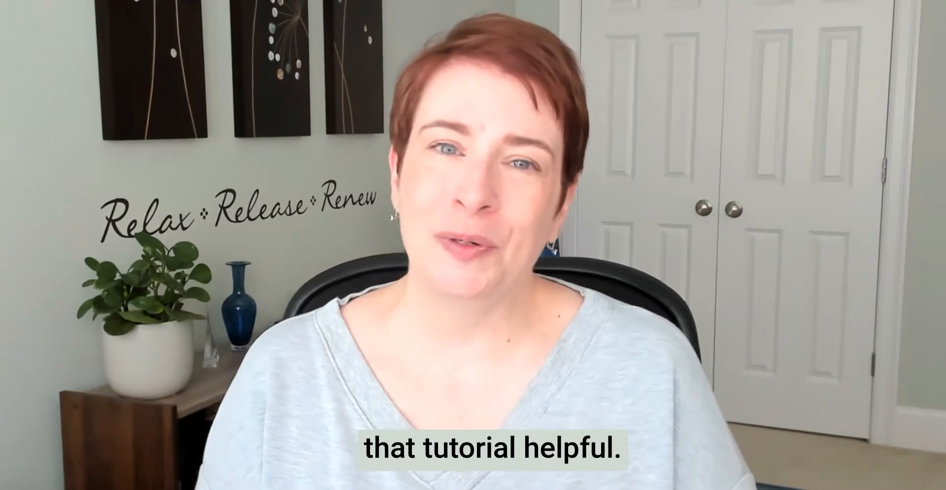